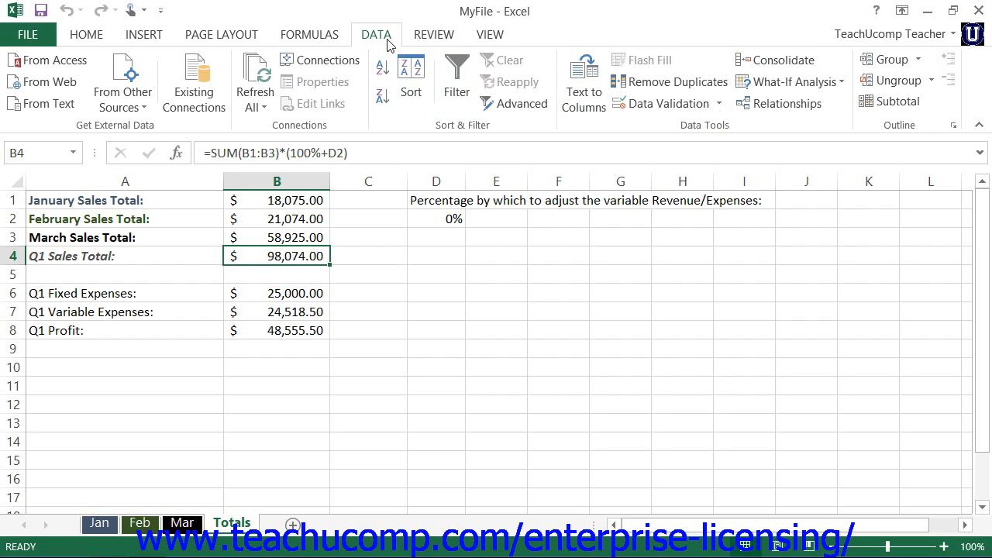
# Start a new what-if scenario named Current in the Scenario Manager
pyautogui.click(809, 82)
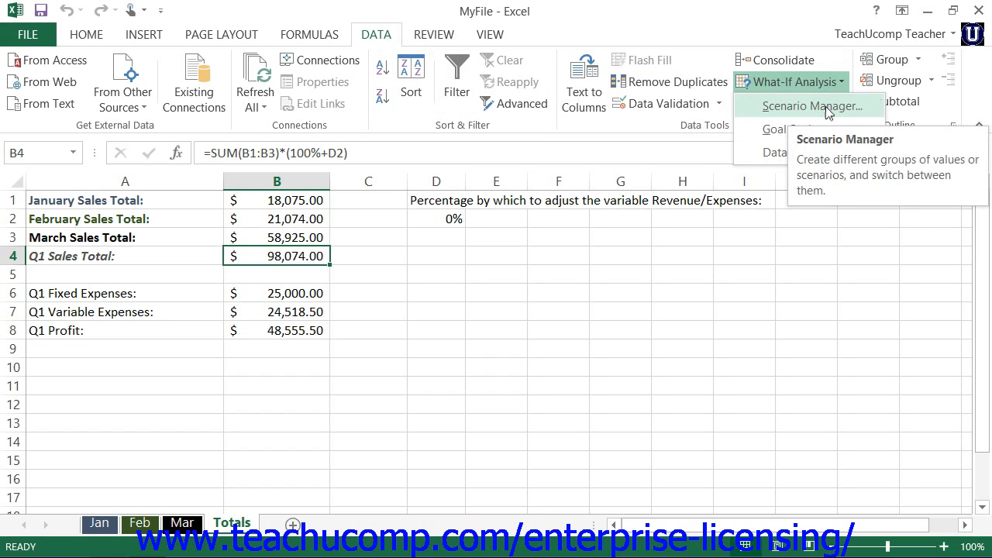
pyautogui.click(828, 113)
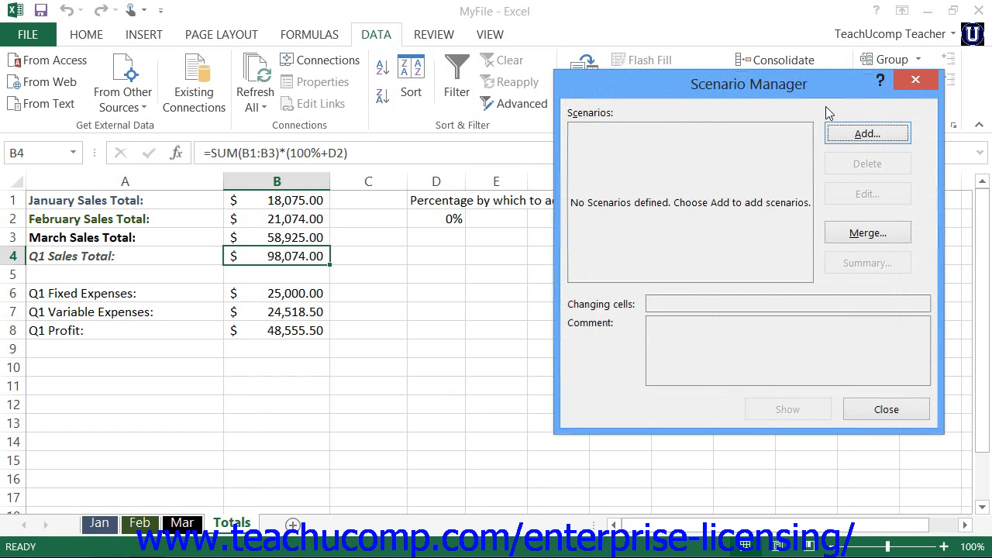
pyautogui.click(854, 134)
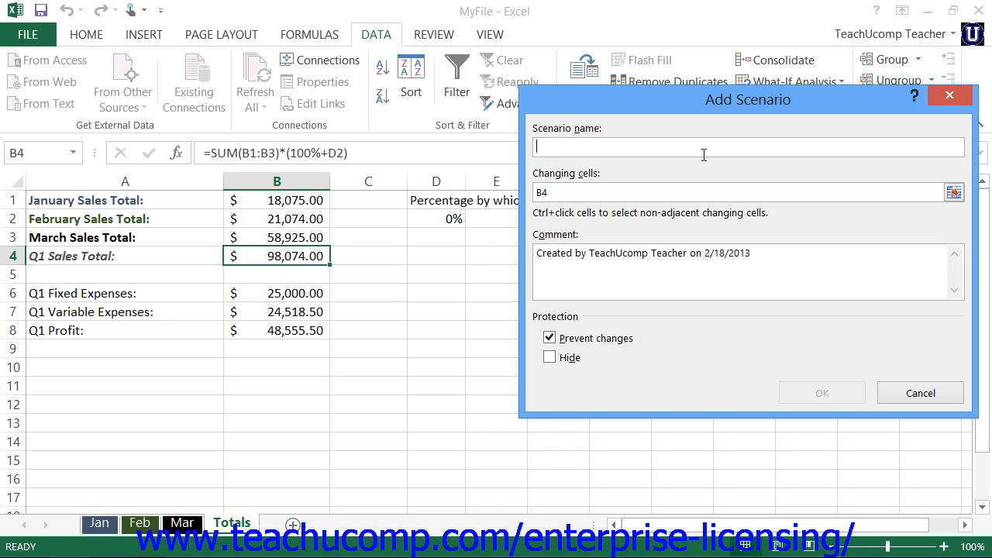
pyautogui.write('Current')
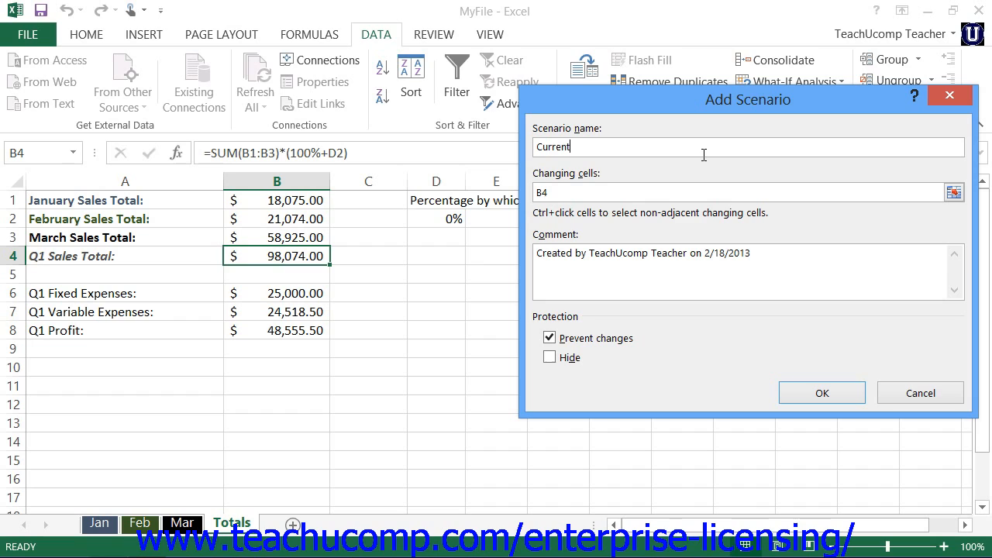
# Make cell D2 the changing cell of the Current scenario and save it with a value of 0
pyautogui.click(667, 195)
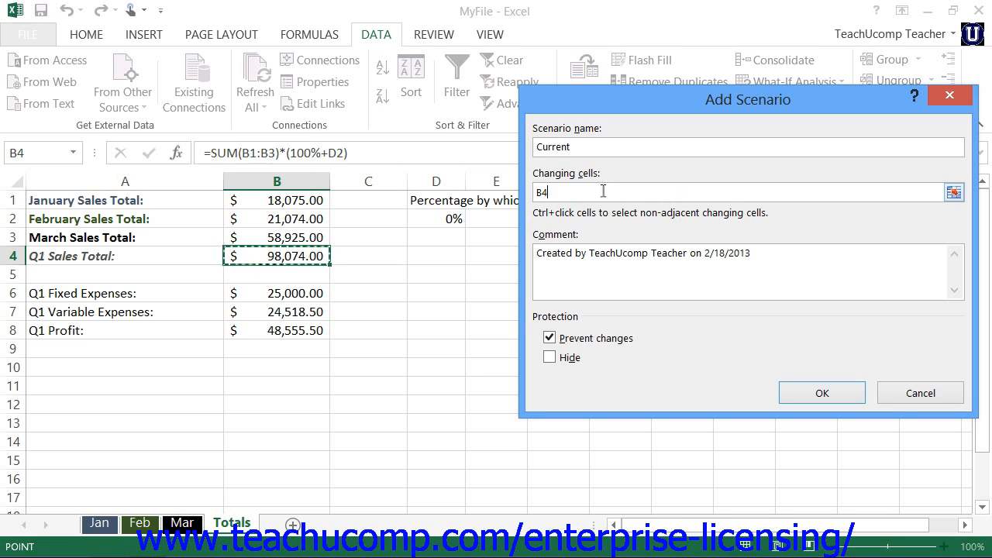
pyautogui.moveTo(559, 191); pyautogui.dragTo(488, 190)
pyautogui.click(441, 219)
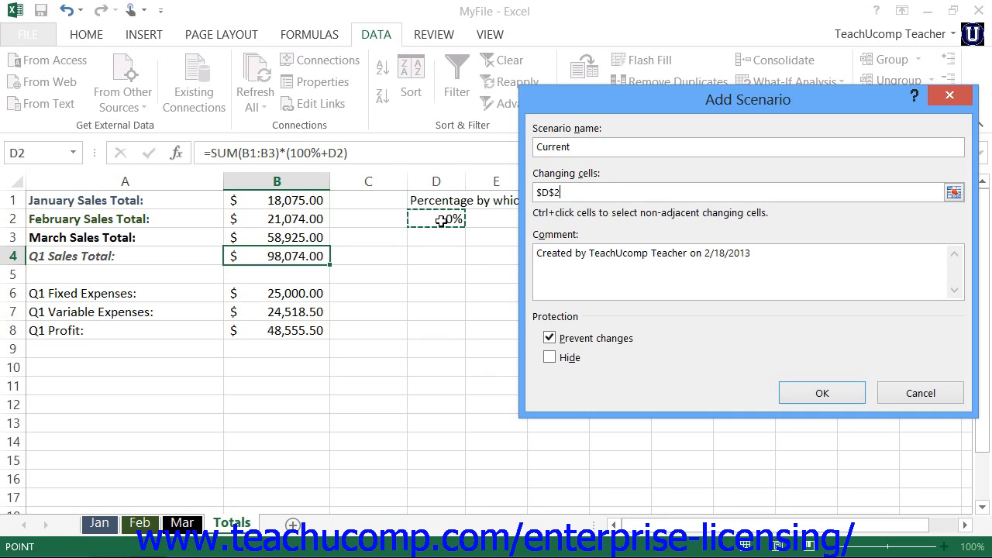
pyautogui.click(757, 254)
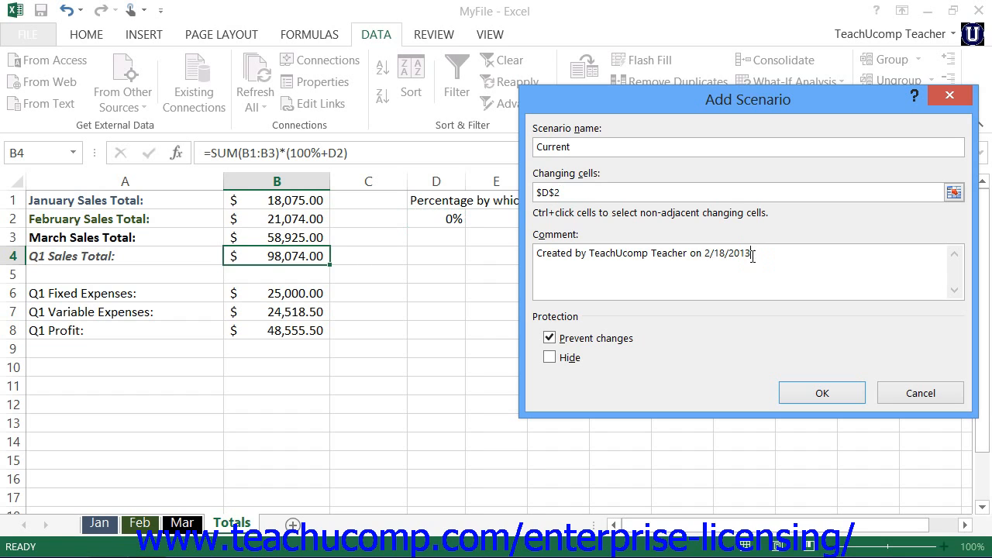
pyautogui.click(801, 394)
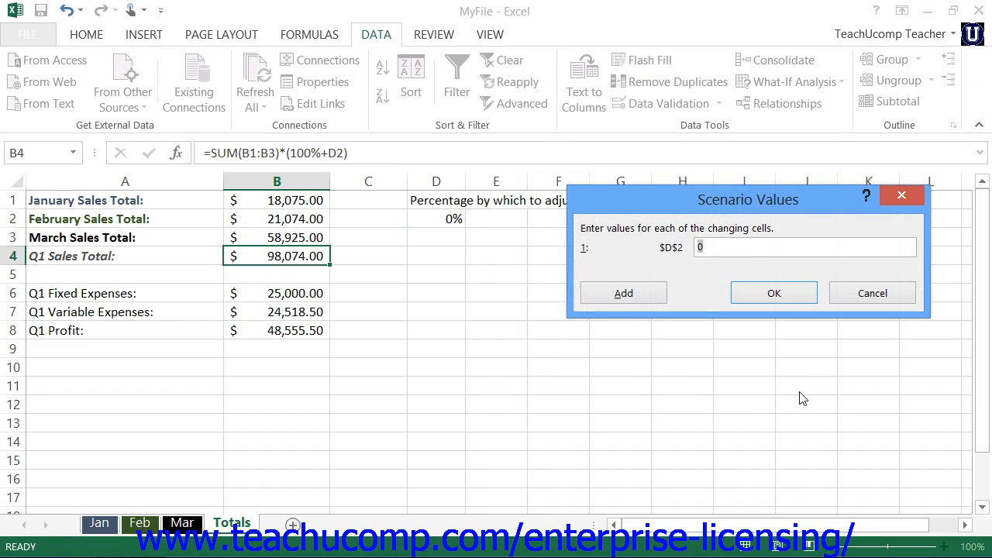
pyautogui.write('0')
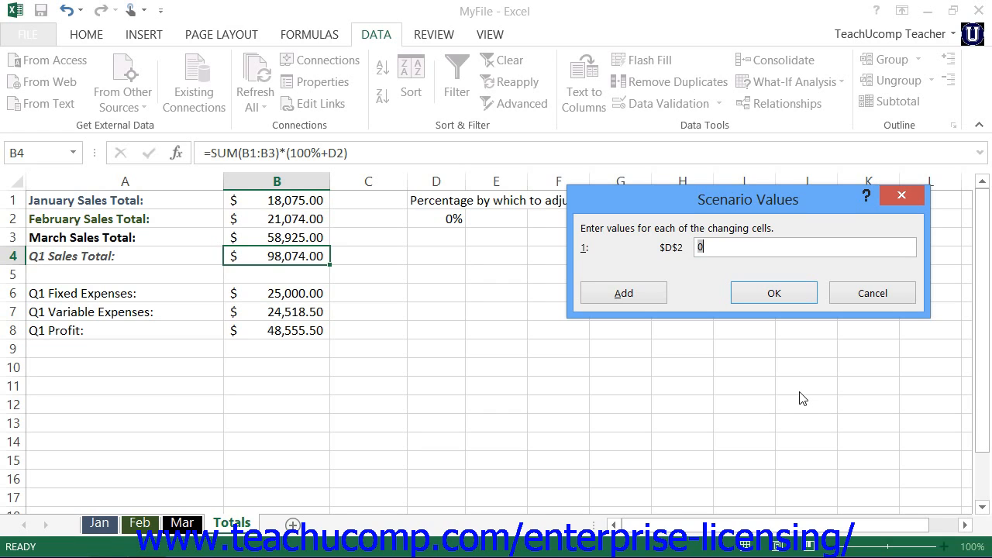
pyautogui.click(715, 246)
pyautogui.click(749, 294)
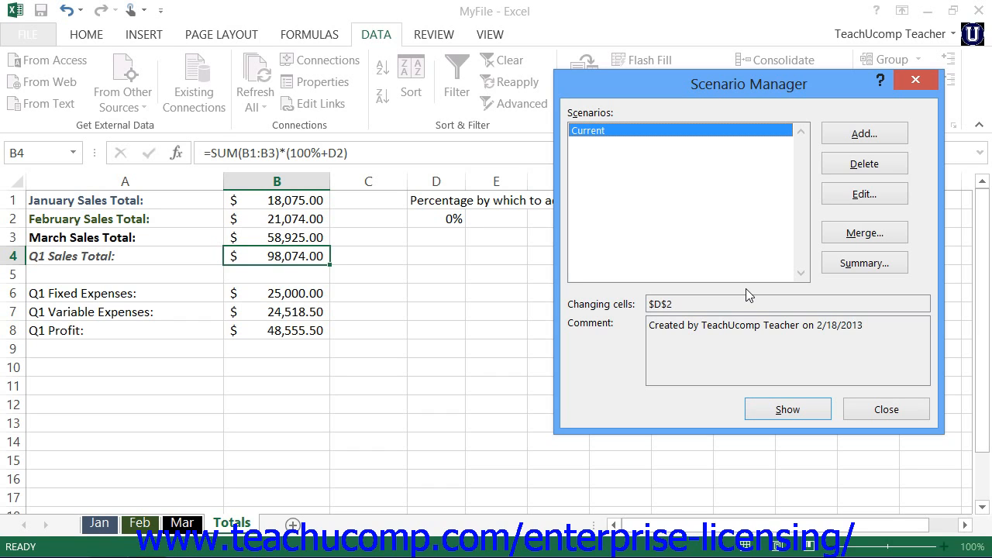
# Add a scenario named 10% Increase that sets changing cell D2 to 10%
pyautogui.click(856, 143)
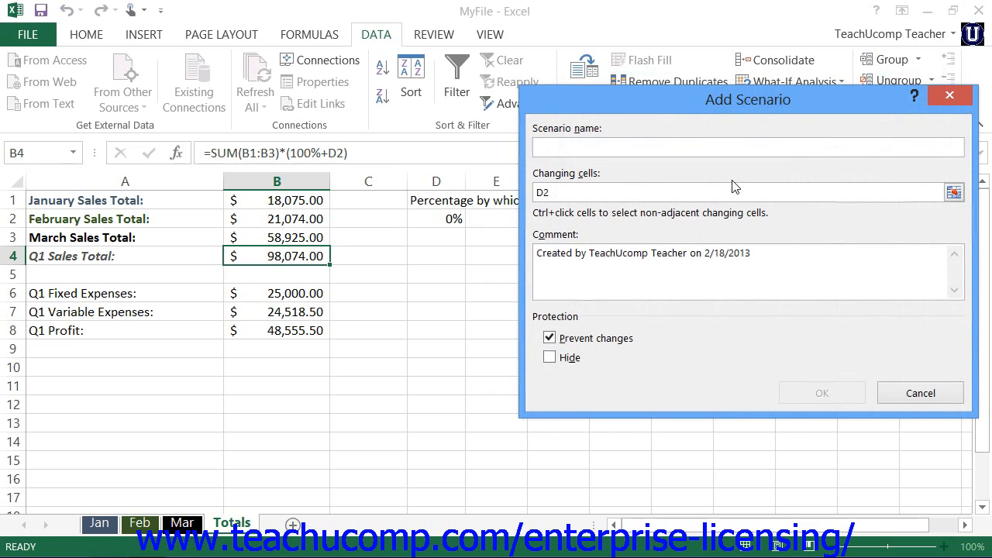
pyautogui.write('10% ')
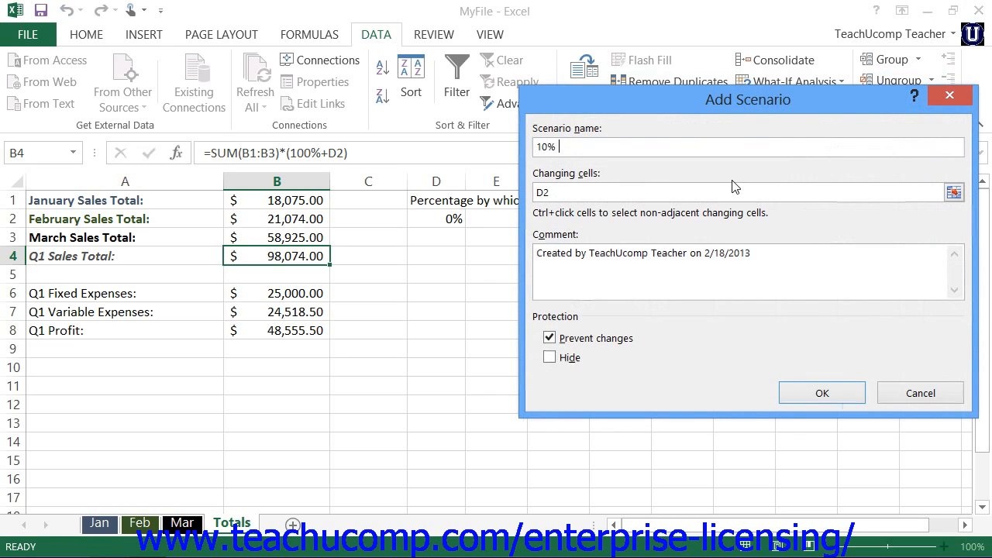
pyautogui.write('Increase')
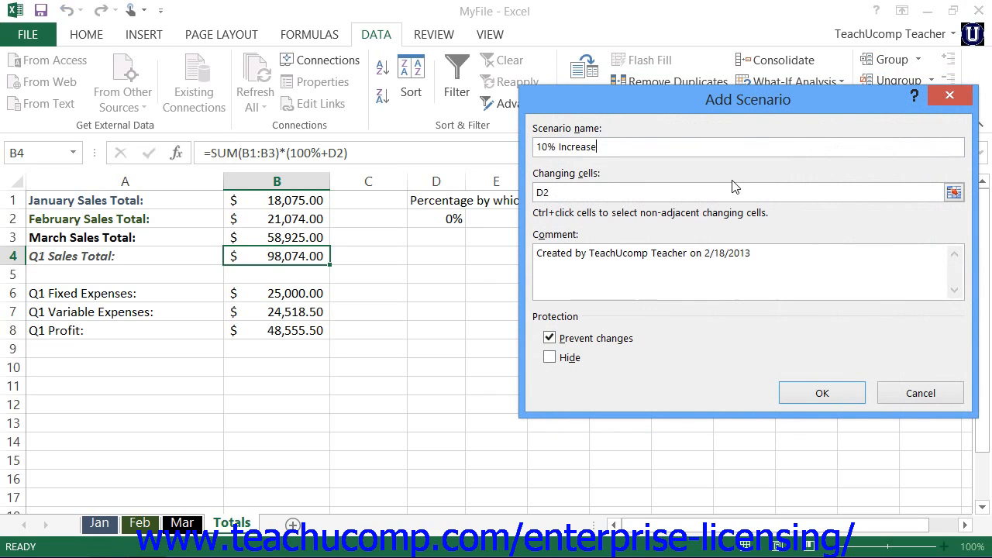
pyautogui.click(801, 391)
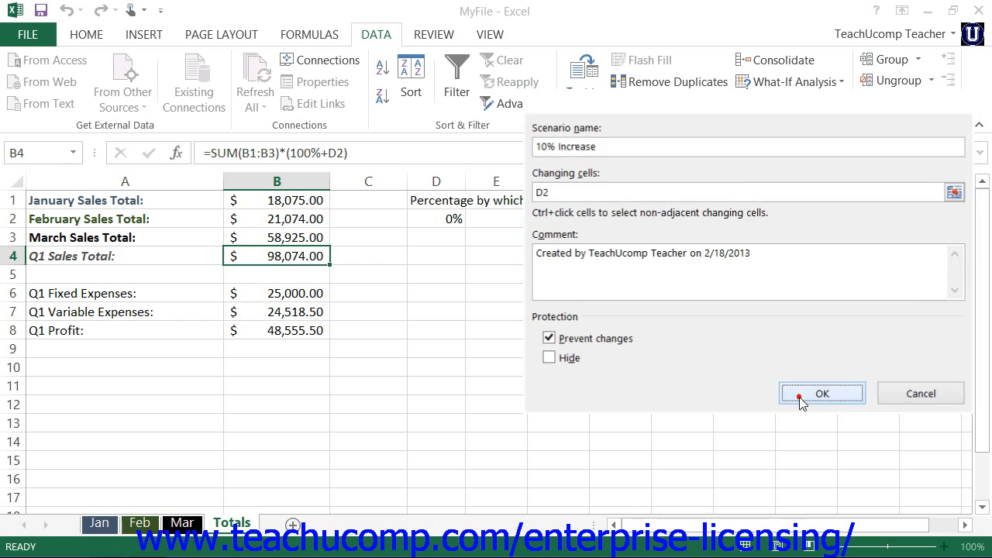
pyautogui.write('10')
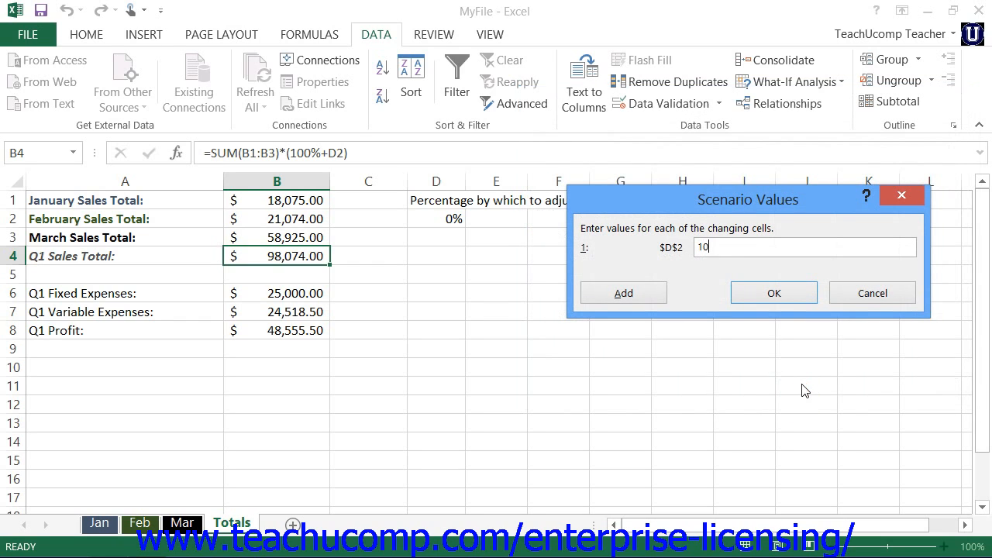
pyautogui.write('%')
pyautogui.click(773, 292)
# Add a scenario named 4% Downturn that sets changing cell D2 to -4%
pyautogui.click(860, 133)
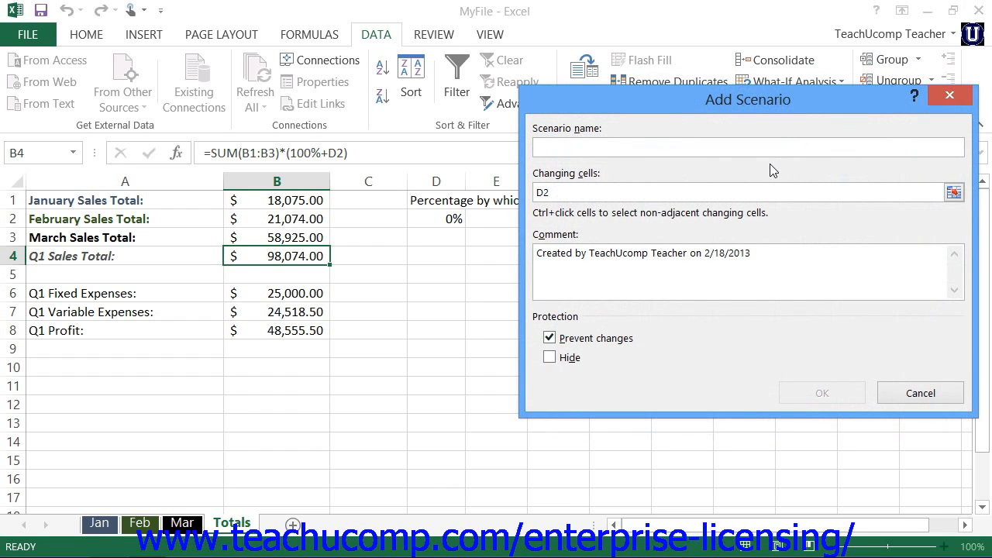
pyautogui.write('4%')
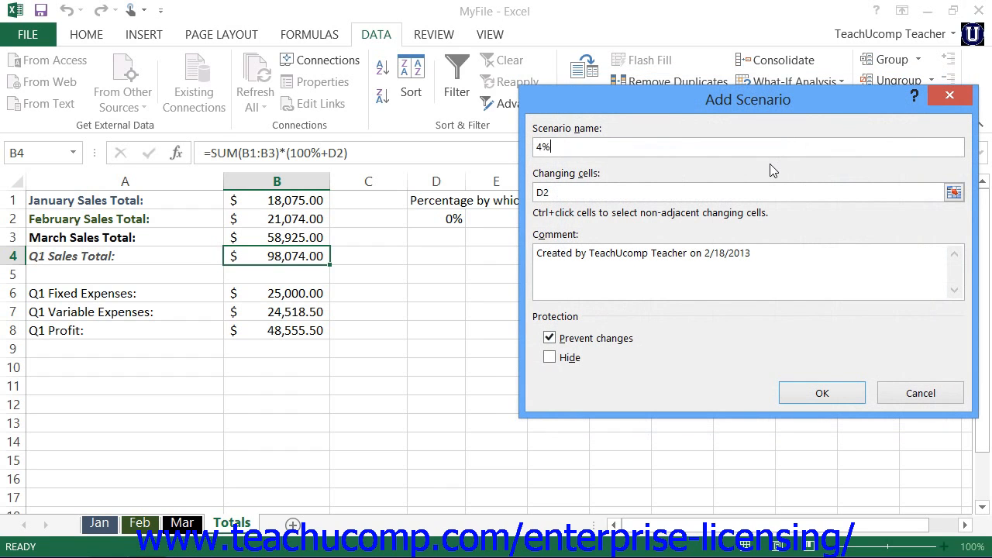
pyautogui.write(' Downturn')
pyautogui.click(819, 393)
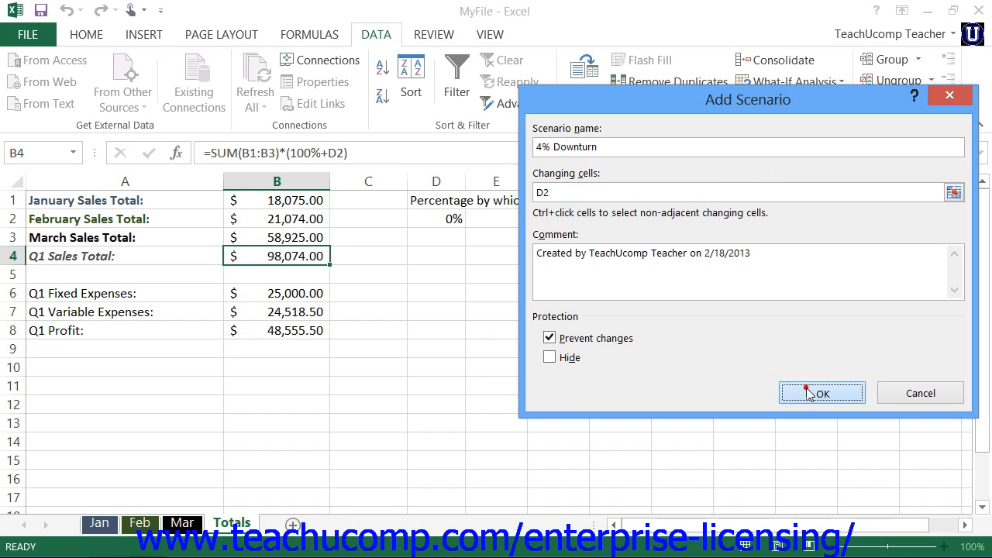
pyautogui.write('-4%')
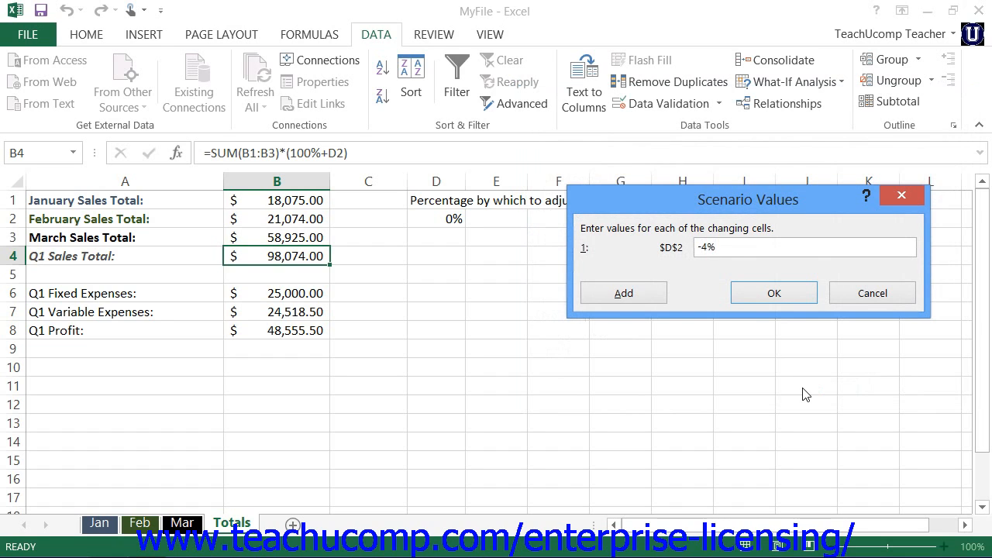
pyautogui.click(774, 294)
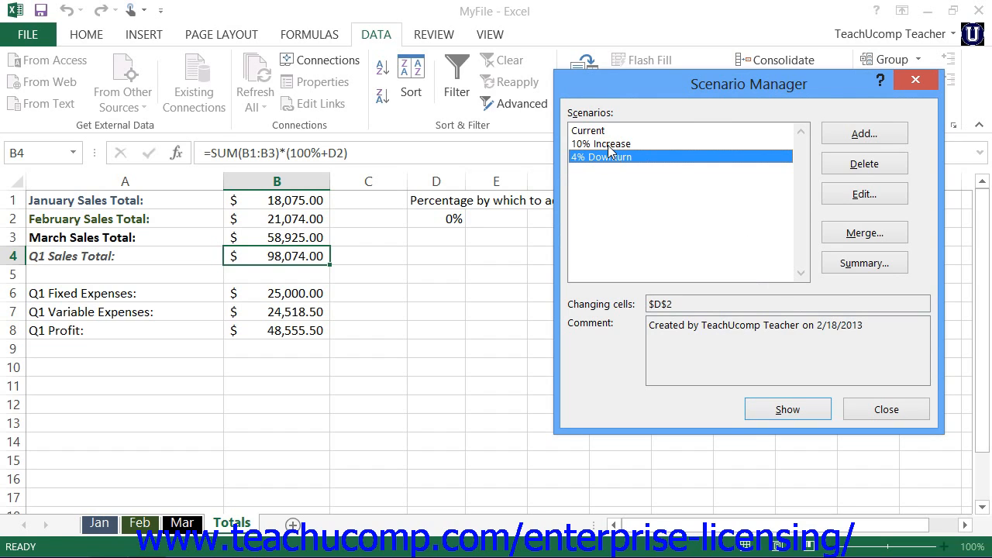
# Show the 4% Downturn scenario on the worksheet, close the Scenario Manager, and reopen it to show the Current scenario
pyautogui.click(801, 406)
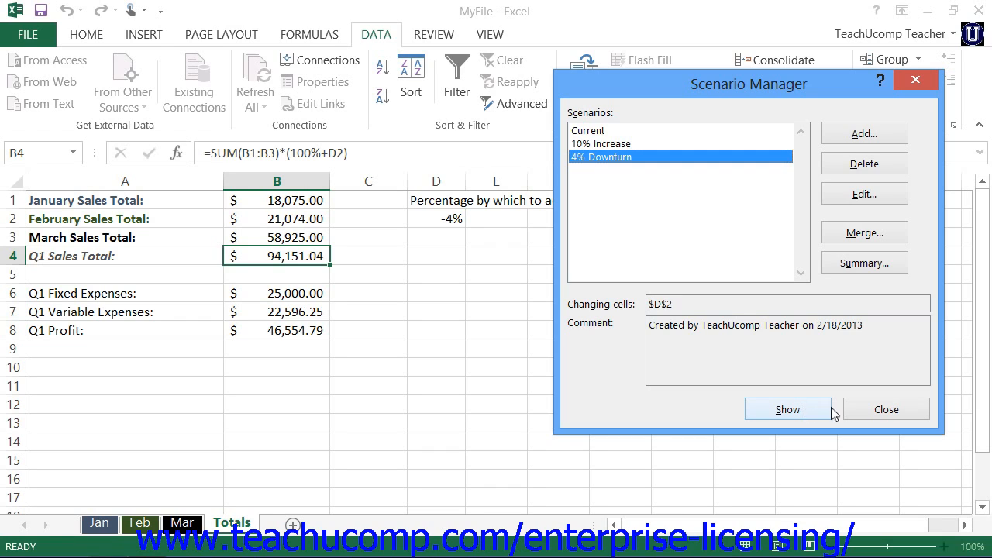
pyautogui.click(895, 410)
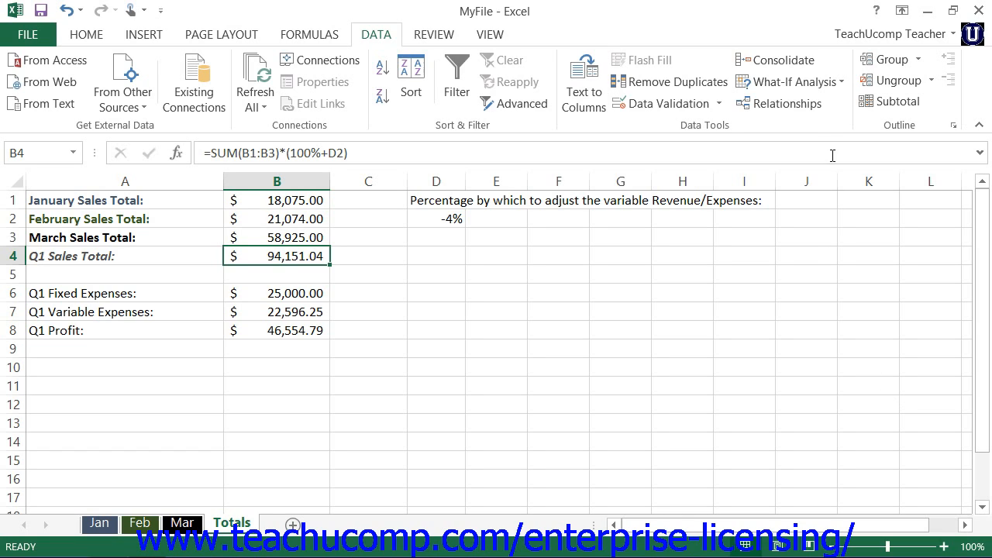
pyautogui.click(803, 84)
pyautogui.click(798, 105)
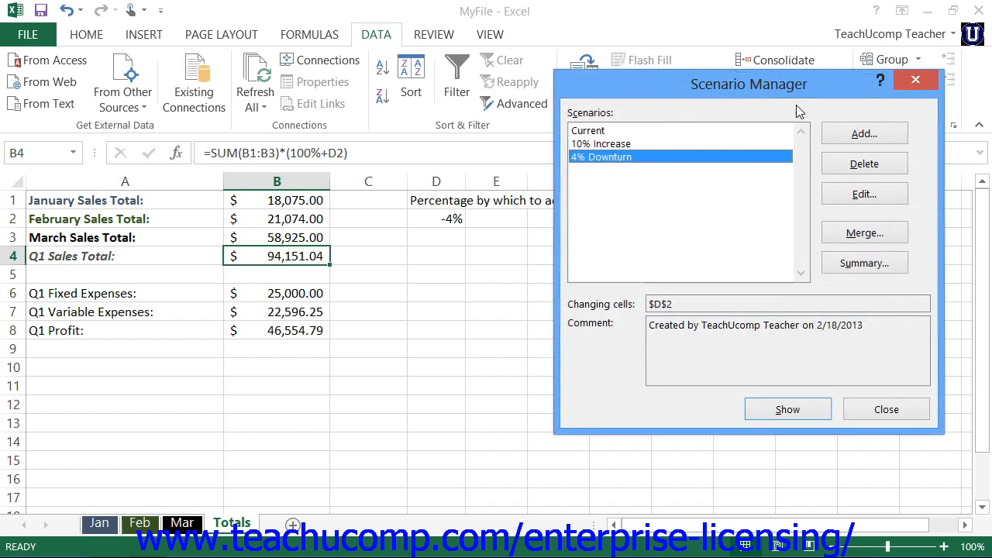
pyautogui.click(617, 130)
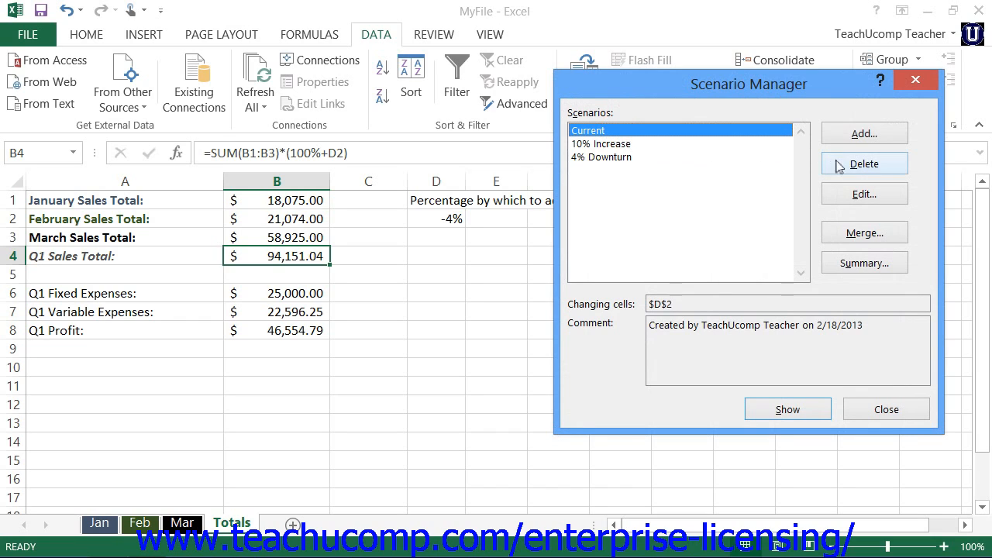
pyautogui.click(809, 406)
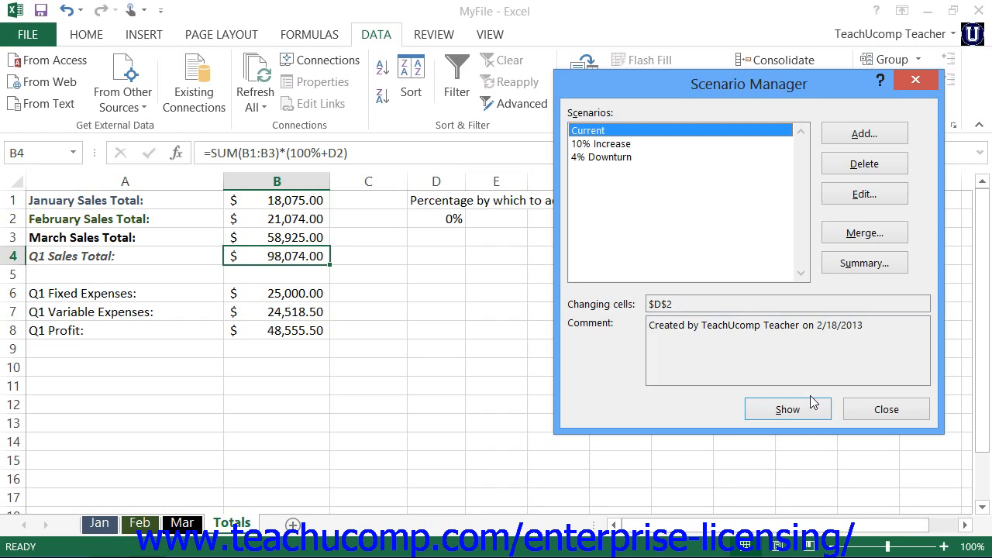
# Edit the 4% Downturn scenario, keeping D2 as changing cell and -0.04 as its value, and delete the scenario
pyautogui.click(592, 157)
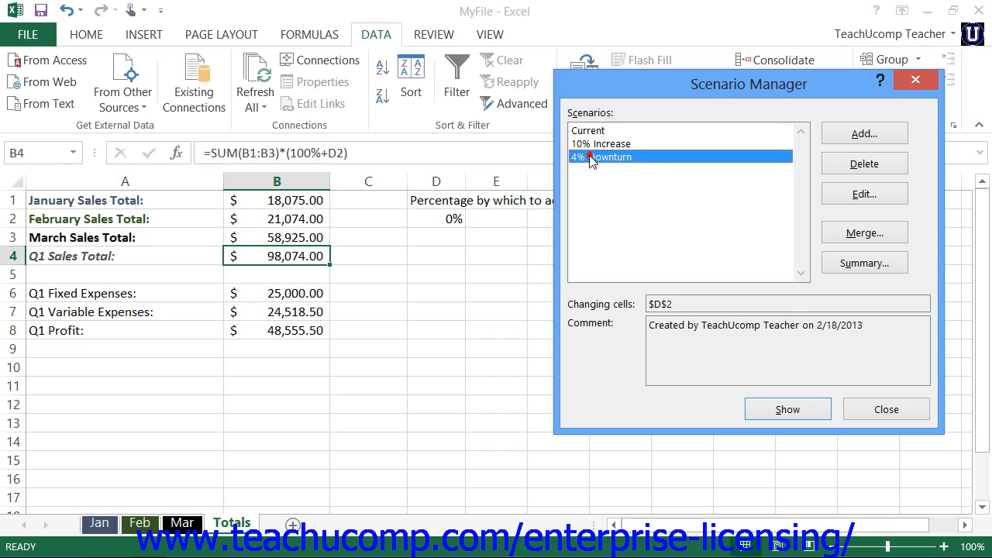
pyautogui.click(836, 198)
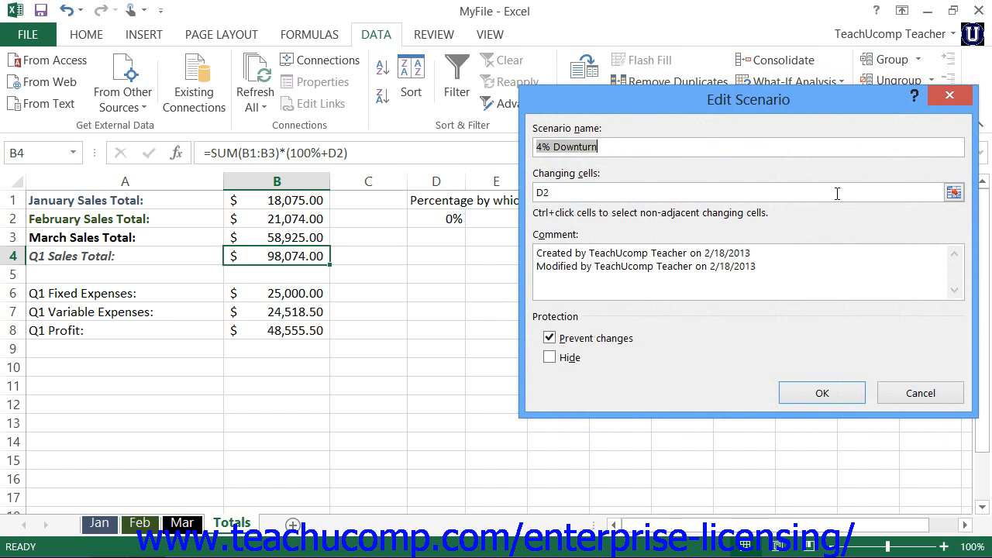
pyautogui.click(589, 192)
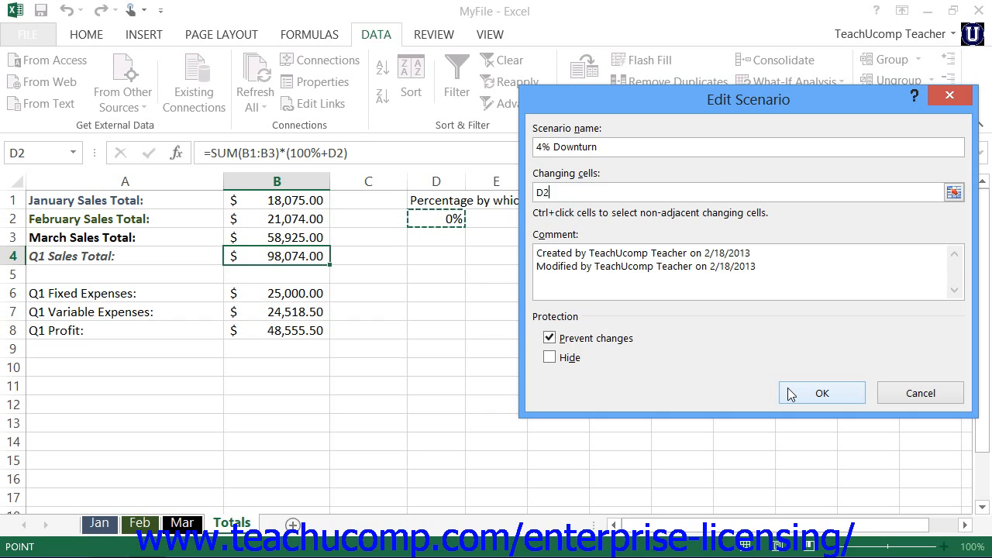
pyautogui.click(790, 393)
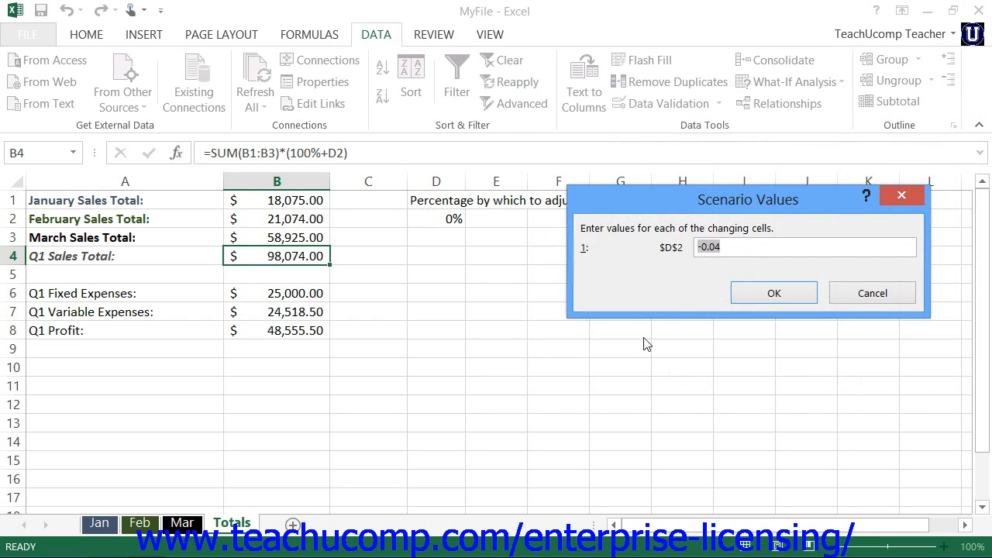
pyautogui.click(727, 248)
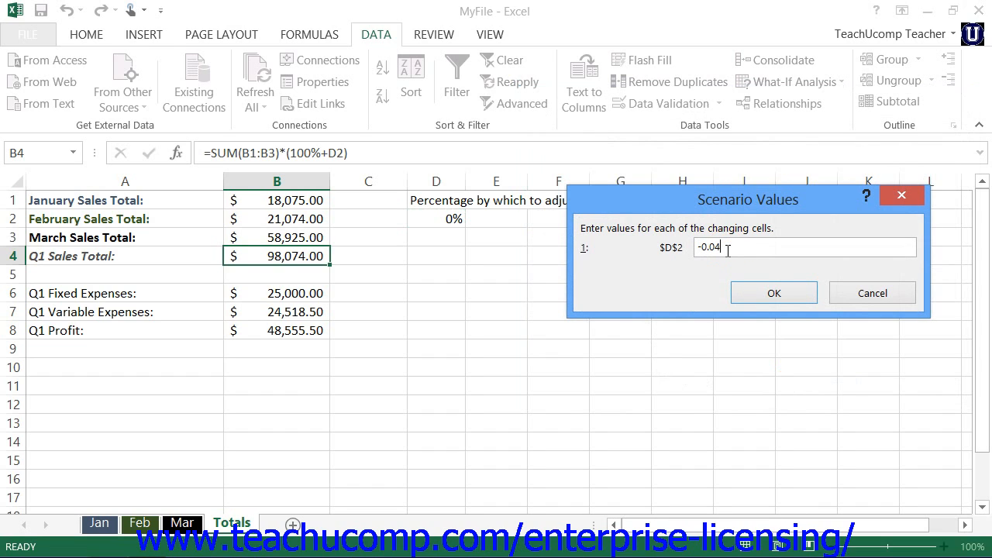
pyautogui.click(774, 294)
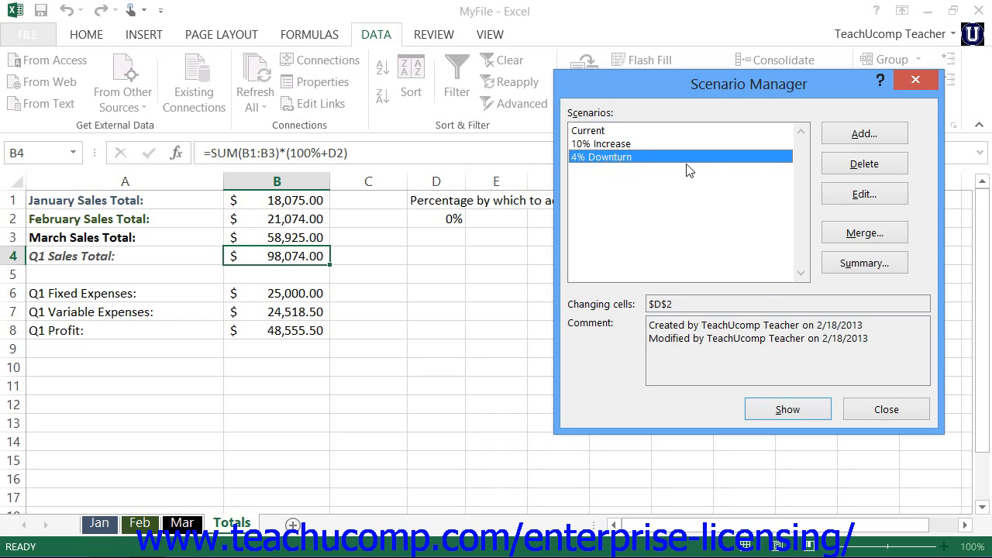
pyautogui.click(841, 165)
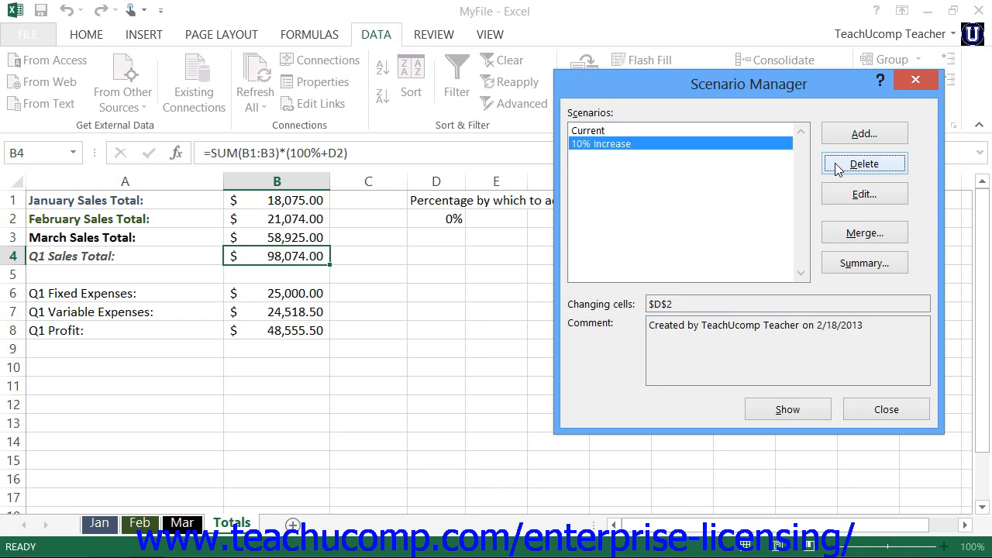
# Check the Totals sheet of MyFile.xlsx as a source for merging scenarios, and leave without merging
pyautogui.click(844, 236)
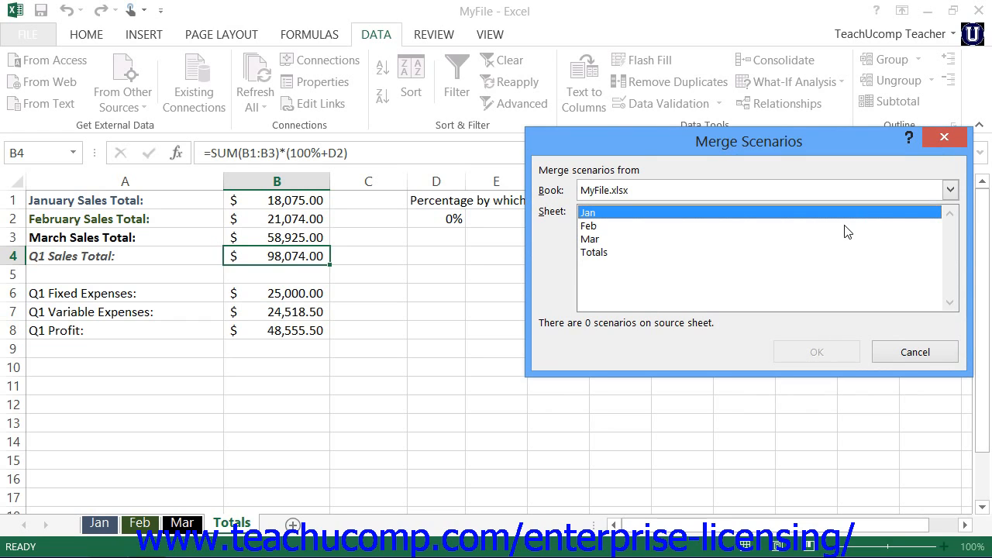
pyautogui.click(949, 191)
pyautogui.click(949, 191)
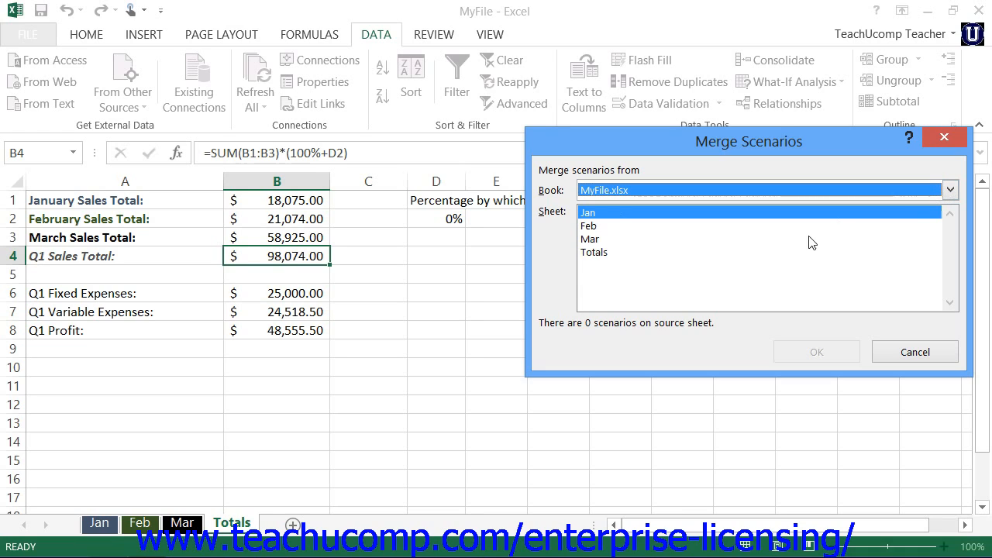
pyautogui.click(594, 252)
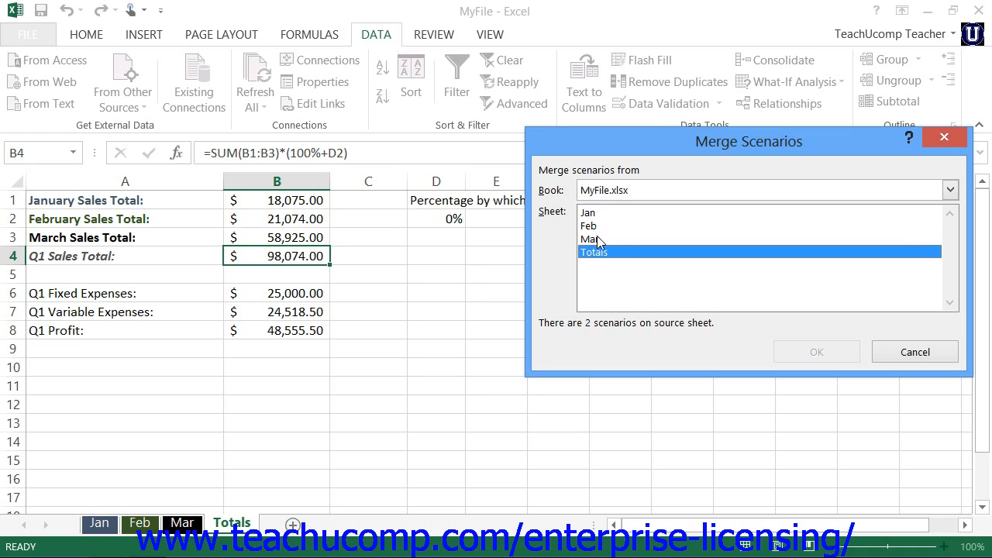
pyautogui.click(884, 352)
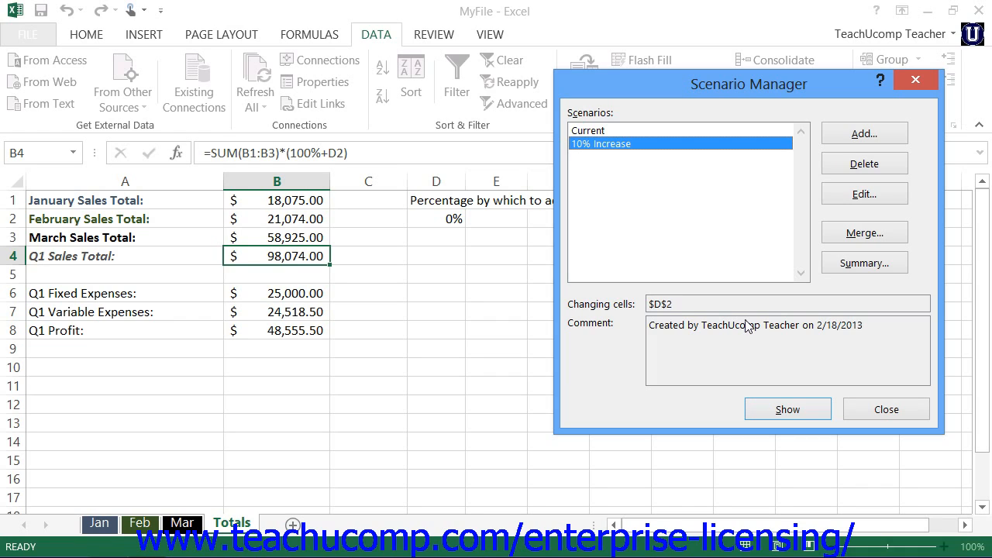
# Generate a Scenario summary report with cells B4:B8 of the Totals sheet as the result cells
pyautogui.click(864, 265)
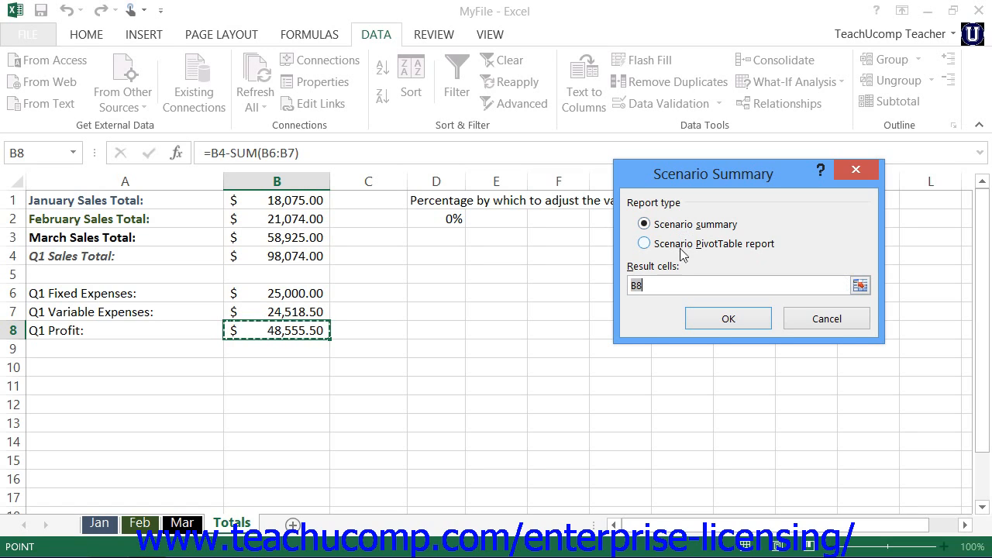
pyautogui.click(655, 285)
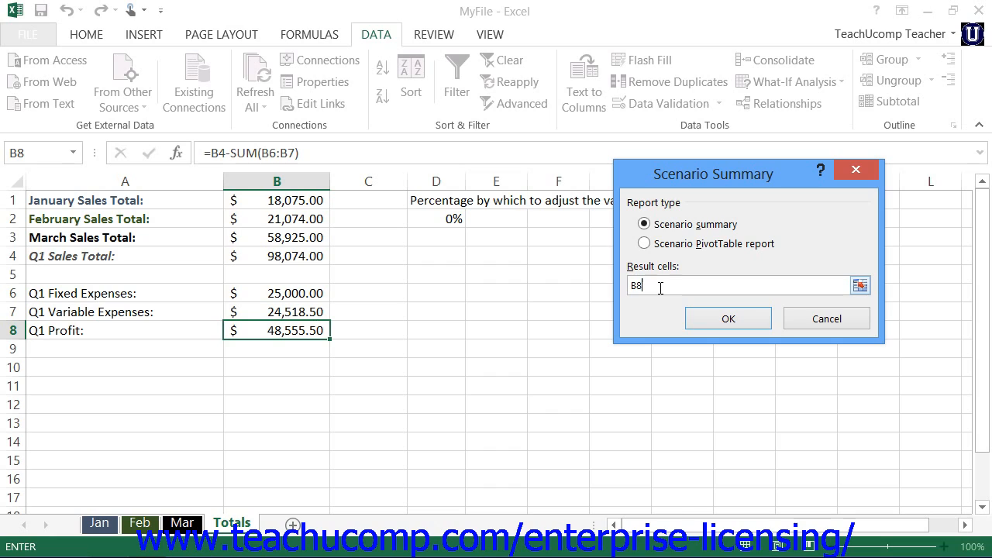
pyautogui.moveTo(659, 287); pyautogui.dragTo(637, 286)
pyautogui.moveTo(302, 260); pyautogui.dragTo(302, 332)
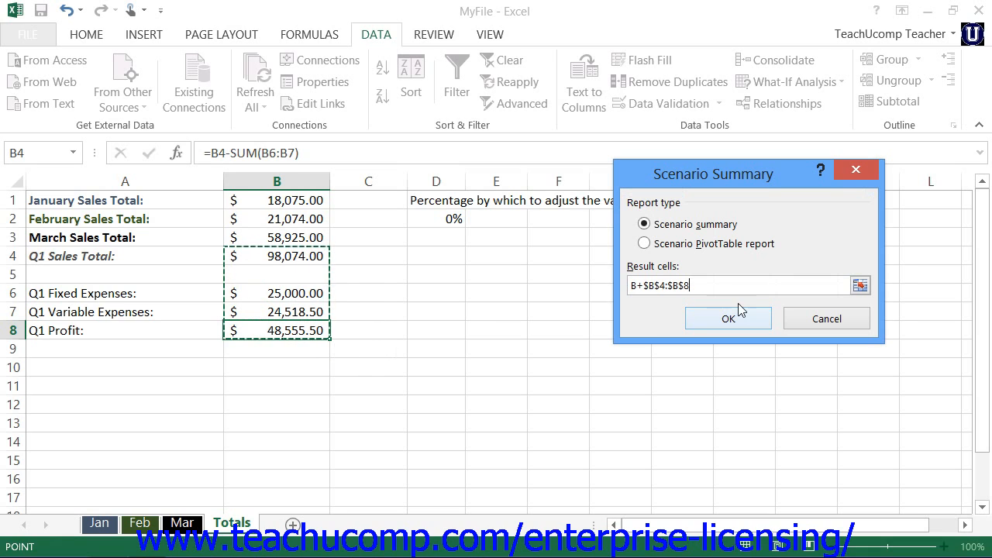
pyautogui.moveTo(690, 285); pyautogui.dragTo(629, 286)
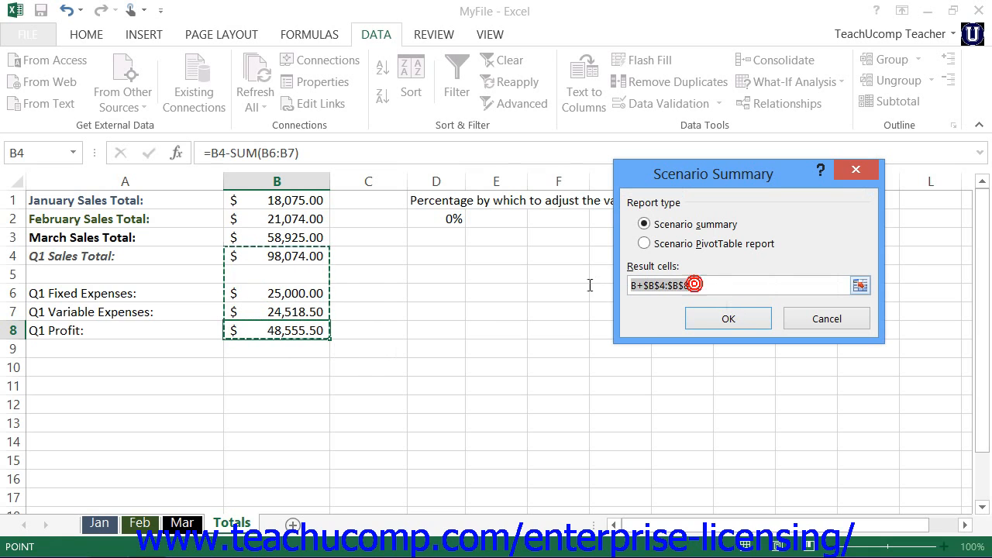
pyautogui.click(320, 258)
pyautogui.moveTo(320, 258); pyautogui.dragTo(317, 327)
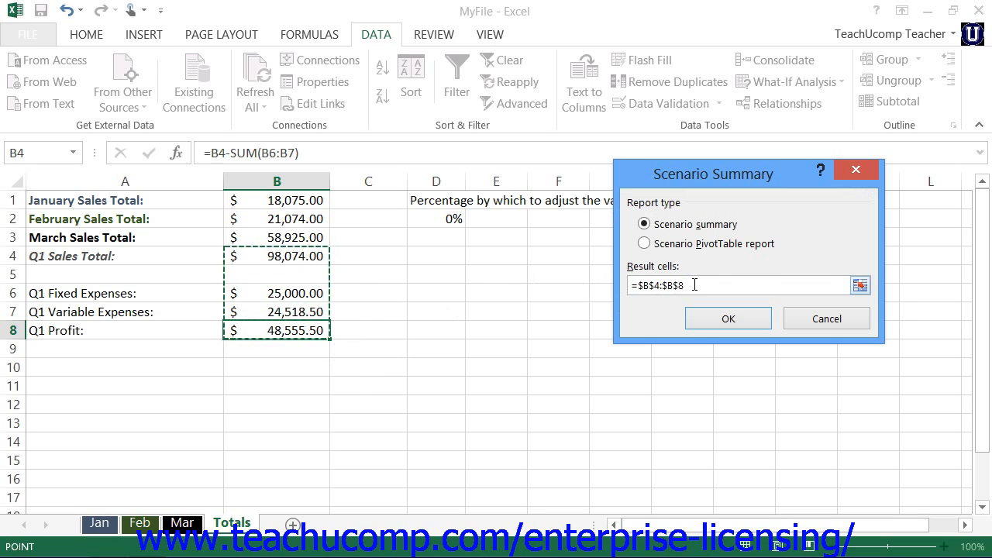
pyautogui.click(716, 323)
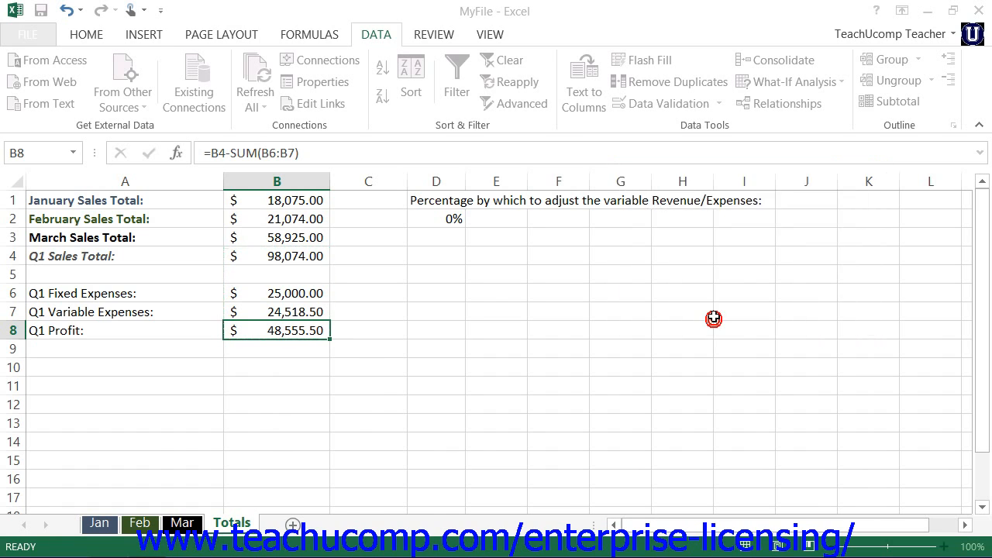